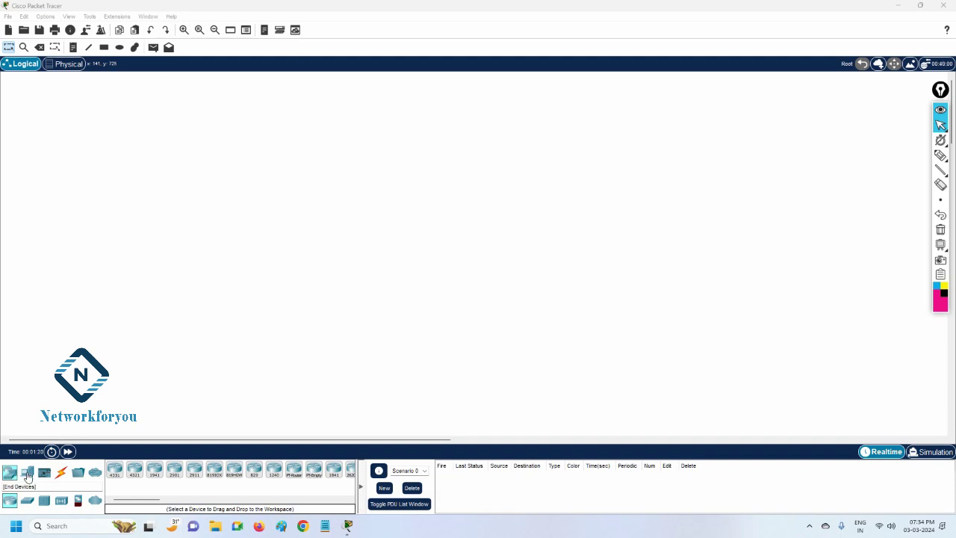
Place two PCs side by side in the workspace and move them up to its upper-left area.
{"action": "left_click", "coordinate": [28, 475]}
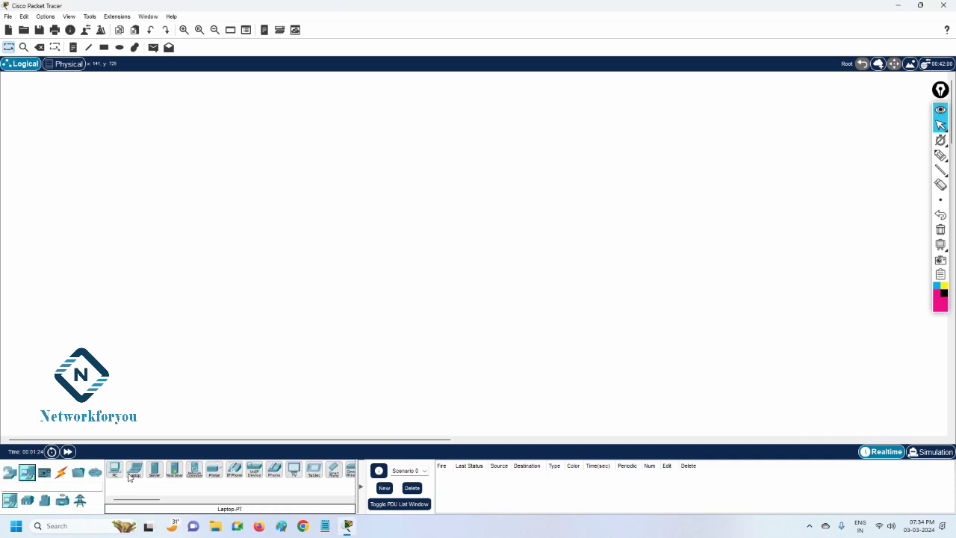
{"action": "left_click_drag", "start_coordinate": [111, 475], "coordinate": [140, 280]}
{"action": "left_click_drag", "start_coordinate": [114, 471], "coordinate": [231, 275]}
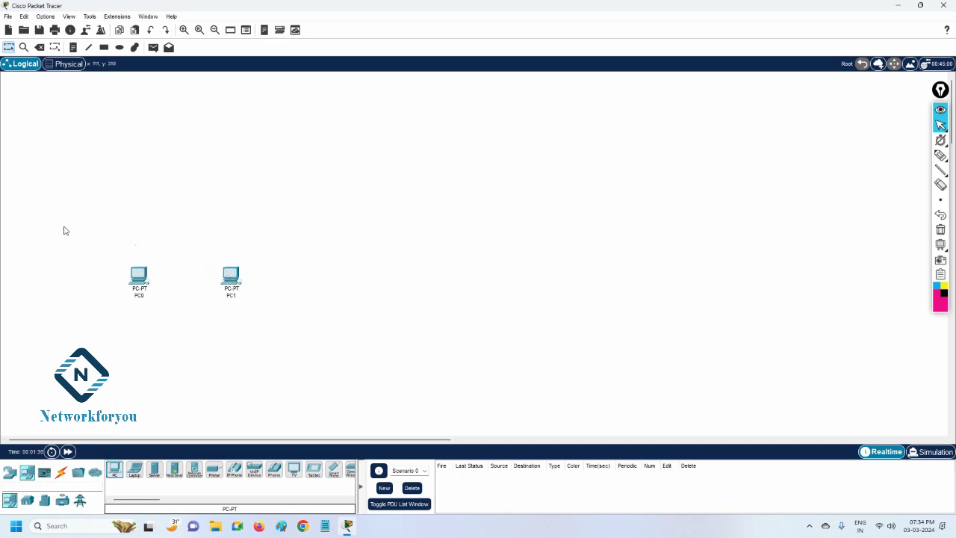
{"action": "left_click_drag", "start_coordinate": [118, 254], "coordinate": [350, 317]}
{"action": "left_click_drag", "start_coordinate": [227, 281], "coordinate": [249, 141]}
{"action": "left_click_drag", "start_coordinate": [160, 154], "coordinate": [156, 154]}
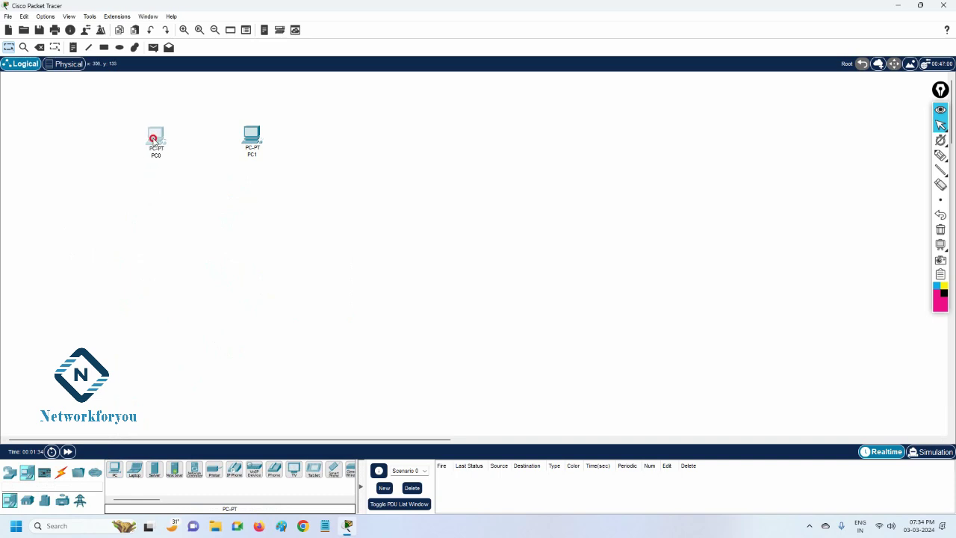
Connect PC0 to PC1 with an automatically chosen connection type and move PC1 slightly farther from PC0.
{"action": "left_click", "coordinate": [61, 471]}
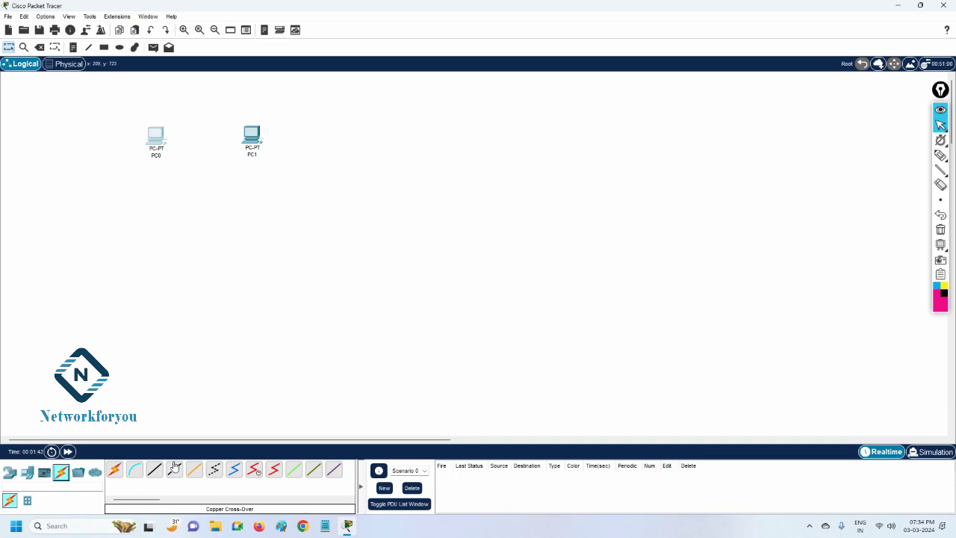
{"action": "left_click", "coordinate": [174, 467]}
{"action": "left_click", "coordinate": [116, 472]}
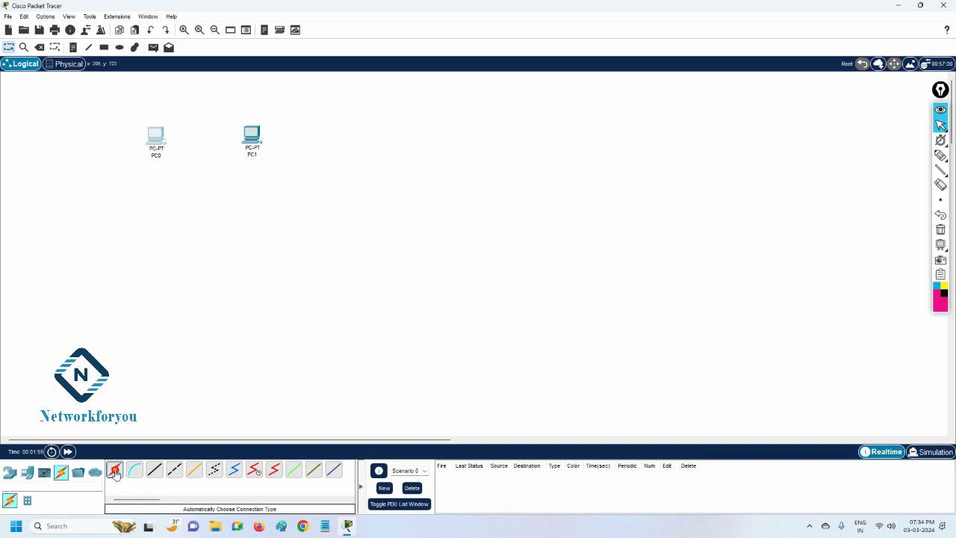
{"action": "left_click", "coordinate": [158, 137]}
{"action": "left_click", "coordinate": [254, 137]}
{"action": "left_click_drag", "start_coordinate": [272, 142], "coordinate": [275, 142]}
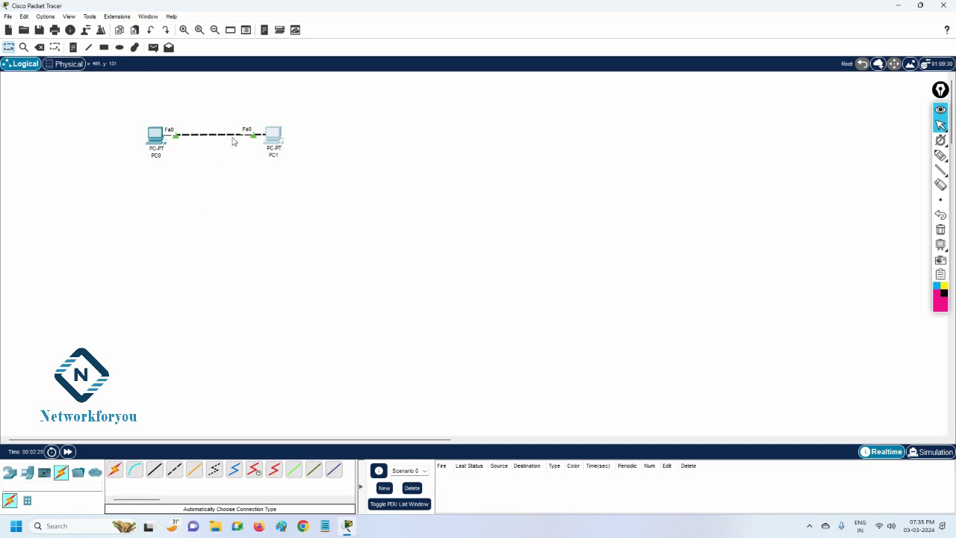
Mark the port labels and the link between the two PCs with the pen, and clear the markings.
{"action": "left_click", "coordinate": [941, 155]}
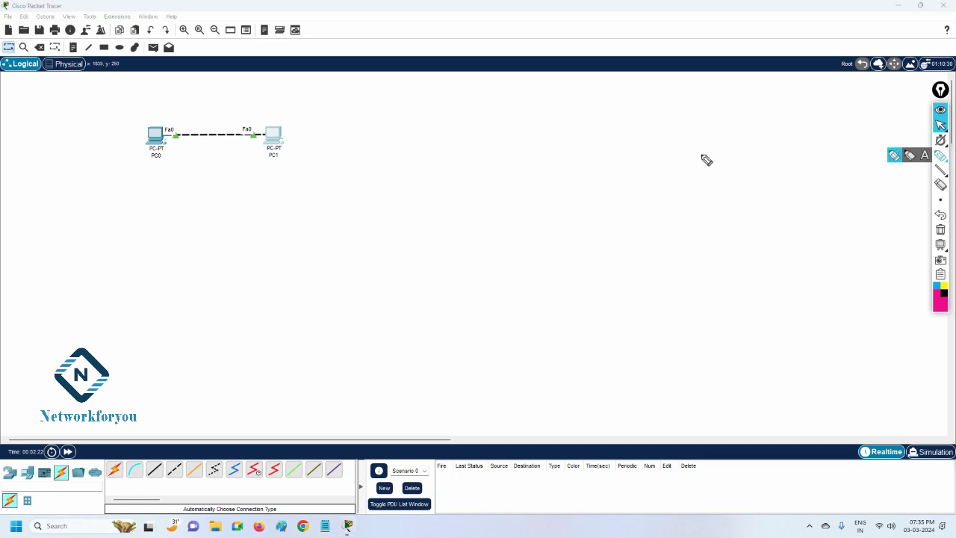
{"action": "mouse_move", "coordinate": [179, 120]}
{"action": "left_mouse_down"}
{"action": "mouse_move", "coordinate": [133, 116]}
{"action": "mouse_move", "coordinate": [136, 149]}
{"action": "mouse_move", "coordinate": [209, 156]}
{"action": "mouse_move", "coordinate": [181, 123]}
{"action": "left_mouse_up"}
{"action": "mouse_move", "coordinate": [247, 119]}
{"action": "left_mouse_down"}
{"action": "mouse_move", "coordinate": [255, 157]}
{"action": "mouse_move", "coordinate": [285, 169]}
{"action": "mouse_move", "coordinate": [323, 121]}
{"action": "mouse_move", "coordinate": [244, 119]}
{"action": "left_mouse_up"}
{"action": "left_click_drag", "start_coordinate": [184, 142], "coordinate": [273, 149]}
{"action": "left_click", "coordinate": [940, 230]}
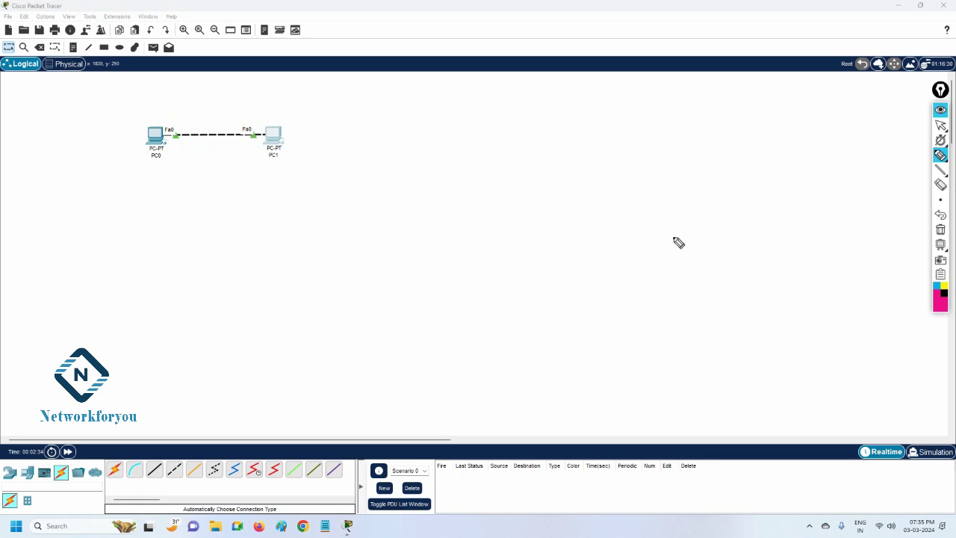
{"action": "left_click", "coordinate": [940, 125]}
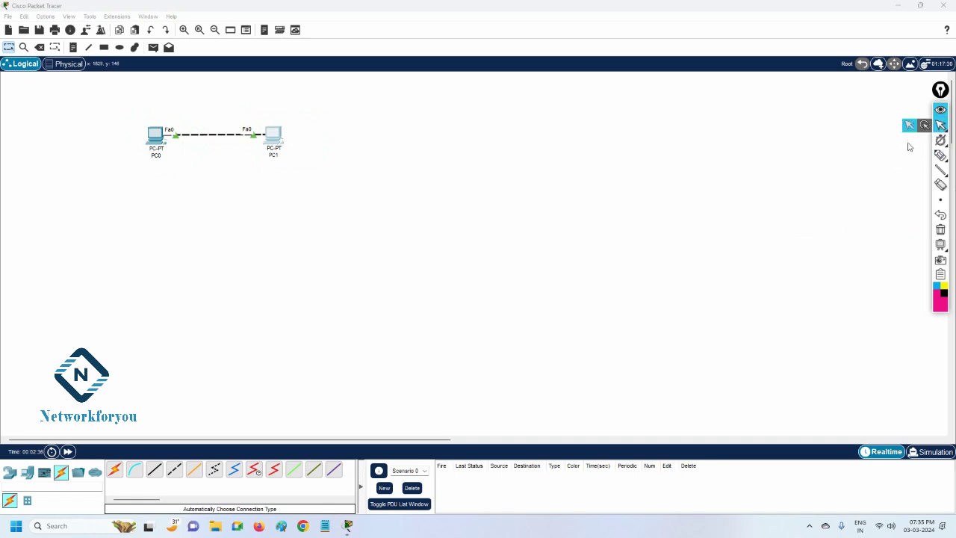
Trace the cable between PC0 and PC1 with the pen, and clear the drawing.
{"action": "left_click", "coordinate": [939, 155]}
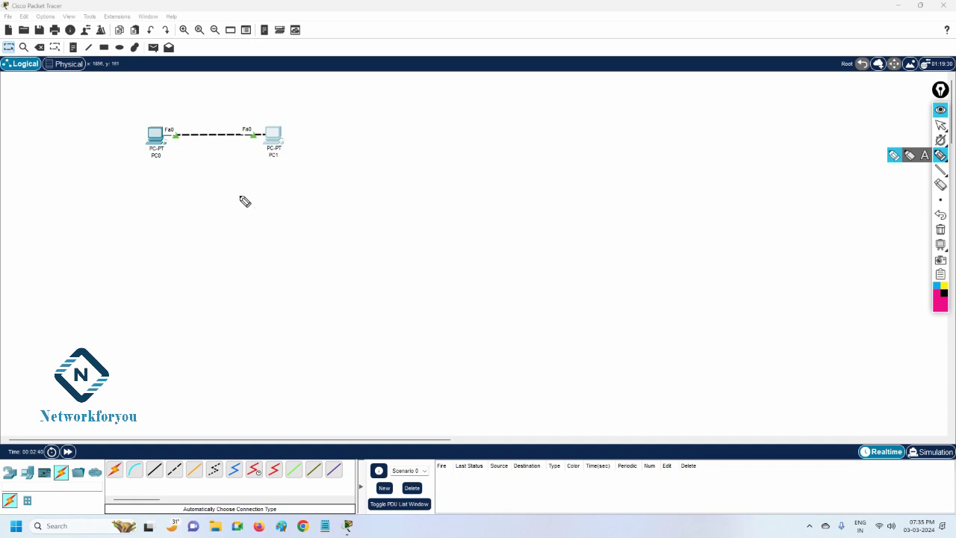
{"action": "left_click", "coordinate": [177, 138]}
{"action": "mouse_move", "coordinate": [176, 137]}
{"action": "left_mouse_down"}
{"action": "mouse_move", "coordinate": [272, 139]}
{"action": "mouse_move", "coordinate": [169, 139]}
{"action": "left_mouse_up"}
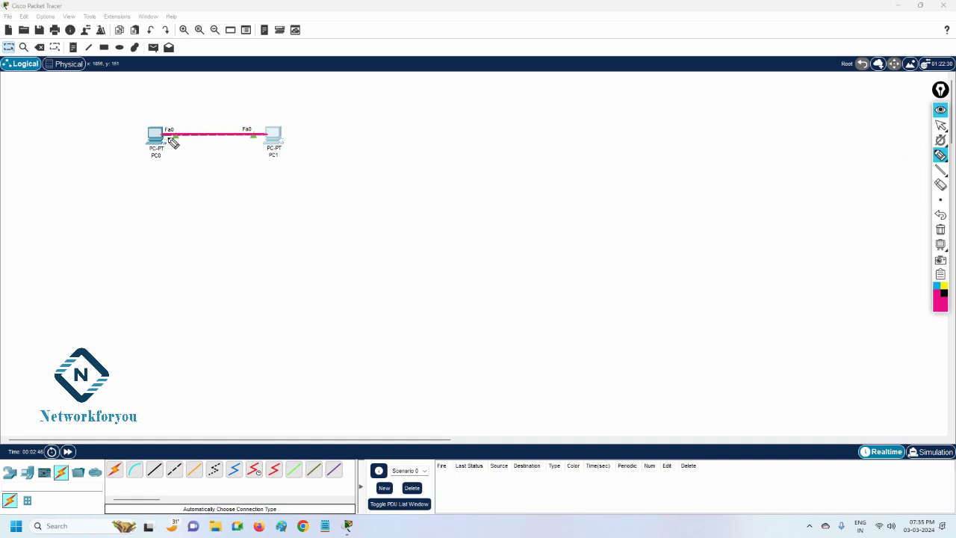
{"action": "left_click", "coordinate": [938, 229]}
{"action": "left_click", "coordinate": [940, 125]}
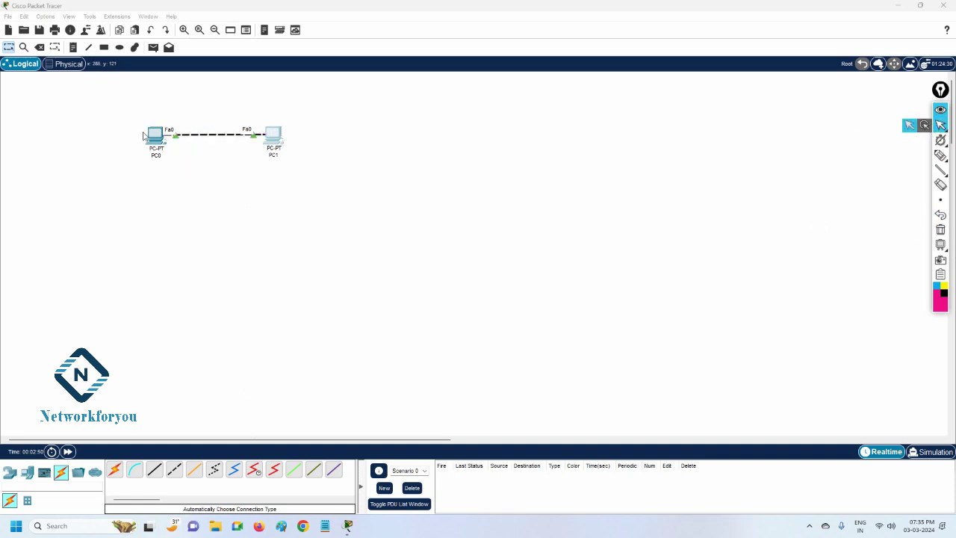
Rename PC0 to 192.168.1.1 in the workspace and copy that address.
{"action": "left_click", "coordinate": [276, 136]}
{"action": "left_click", "coordinate": [156, 157]}
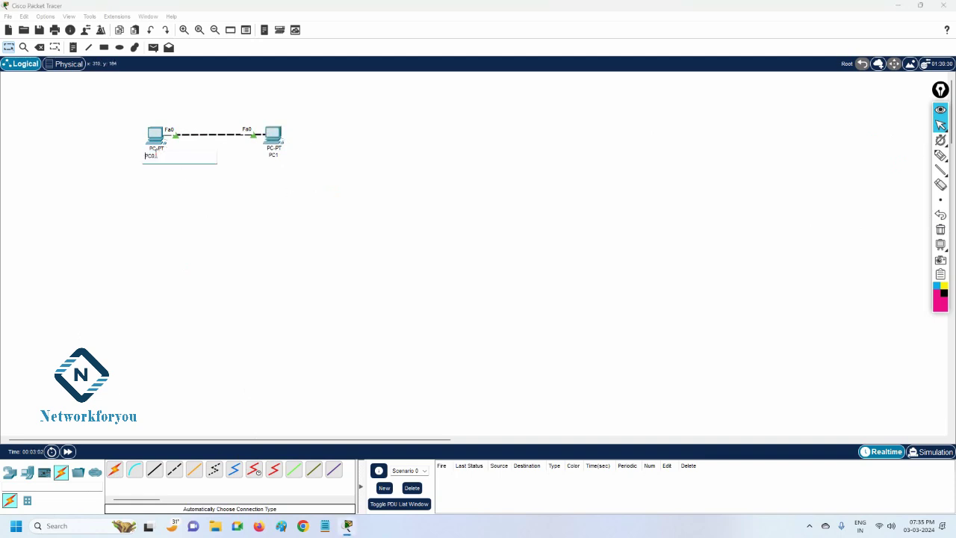
{"action": "left_click", "coordinate": [224, 174]}
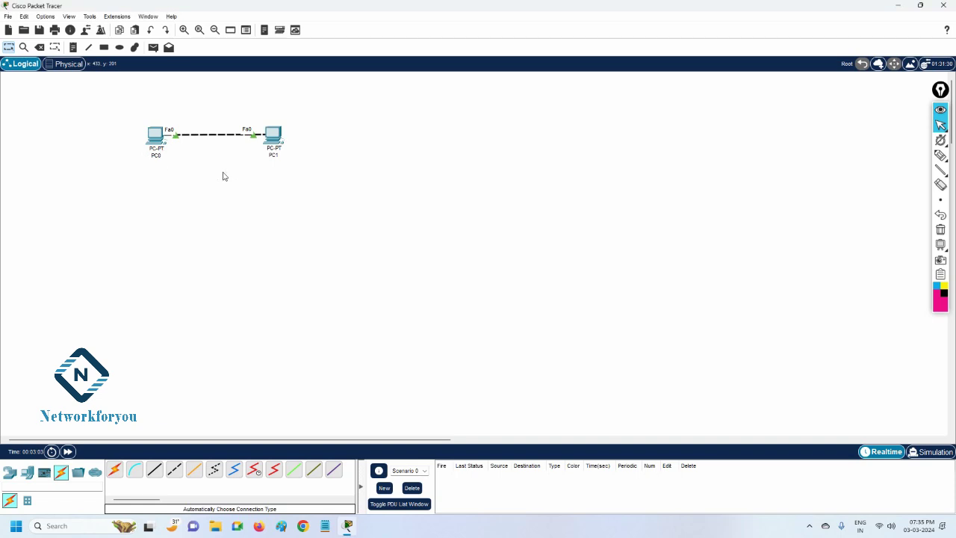
{"action": "left_click", "coordinate": [159, 156]}
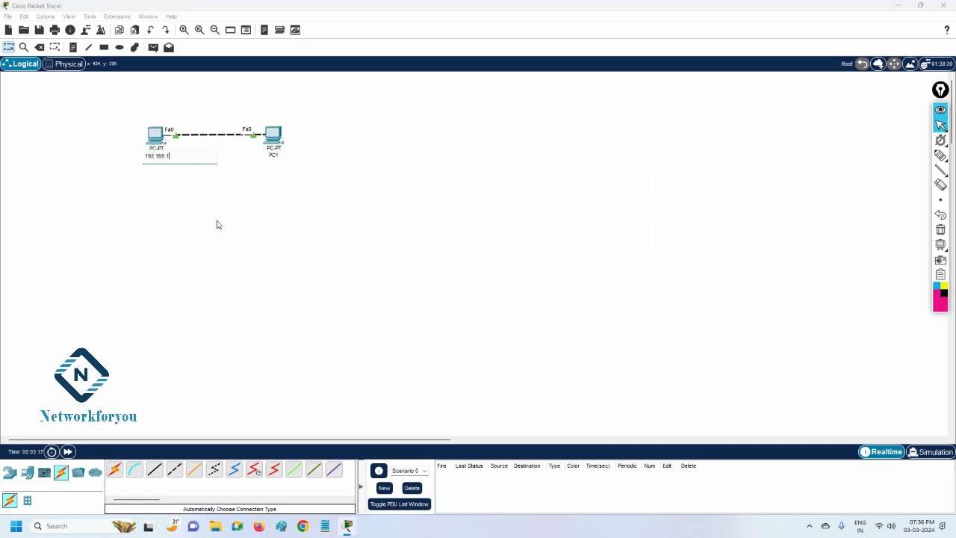
{"action": "key", "text": "ctrl+a"}
{"action": "key", "text": "ctrl+c"}
{"action": "left_click", "coordinate": [224, 222]}
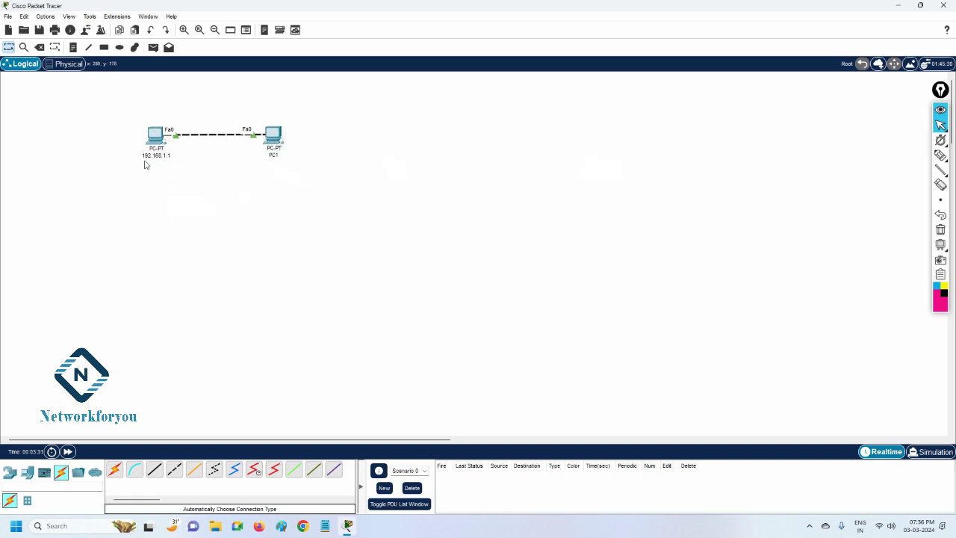
Give the PC labelled 192.168.1.1 the static IPv4 address 192.168.1.1 with subnet mask 255.255.255.0.
{"action": "mouse_move", "coordinate": [160, 141]}
{"action": "left_click", "coordinate": [159, 139]}
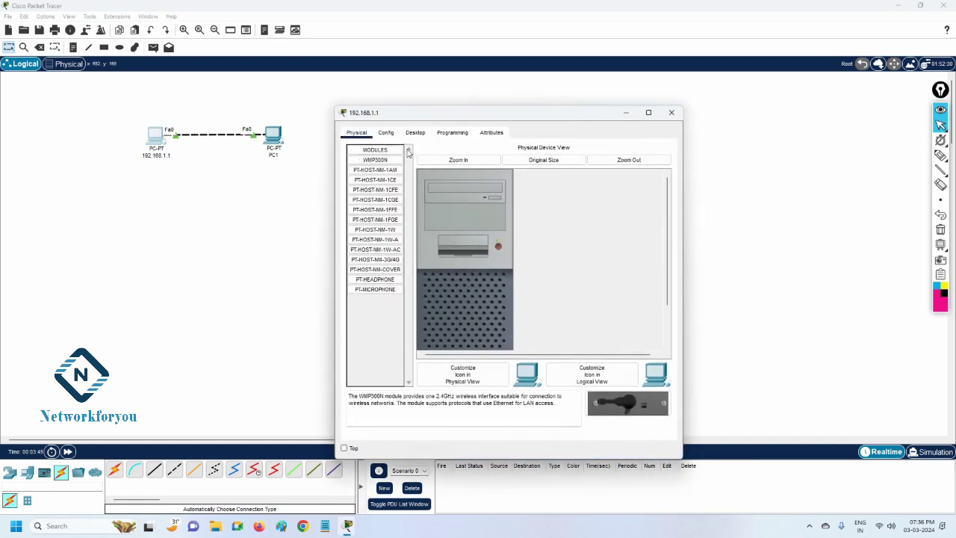
{"action": "left_click", "coordinate": [411, 135]}
{"action": "left_click", "coordinate": [378, 174]}
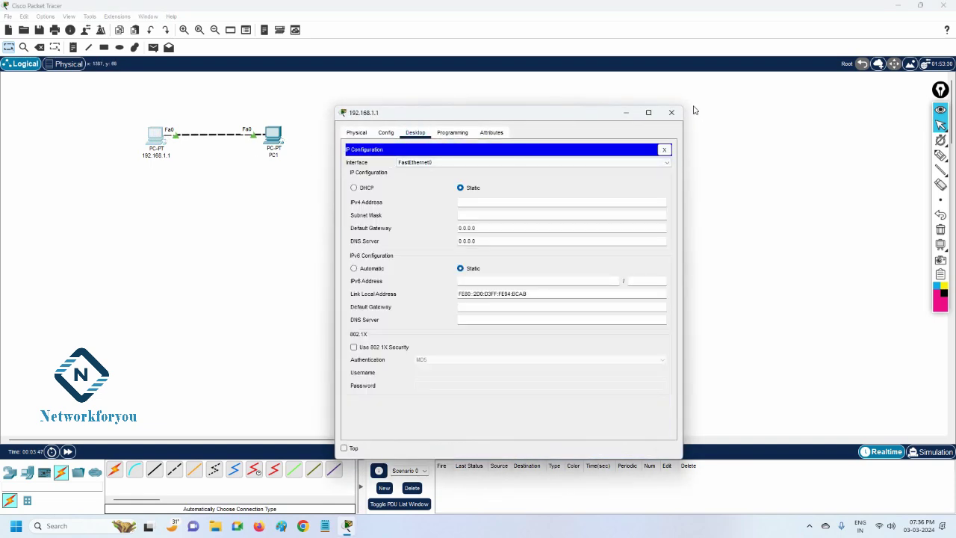
{"action": "left_click", "coordinate": [671, 112]}
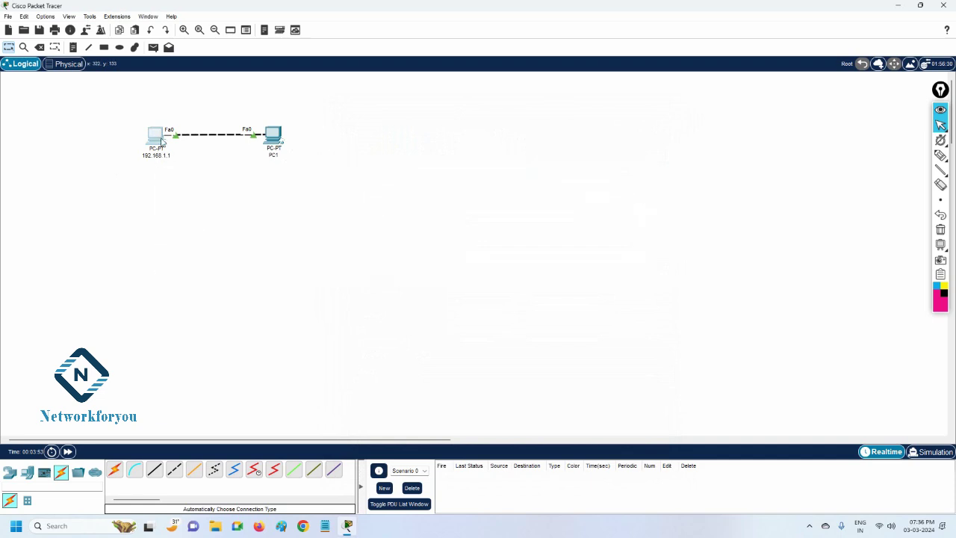
{"action": "left_click", "coordinate": [160, 141]}
{"action": "left_click", "coordinate": [386, 165]}
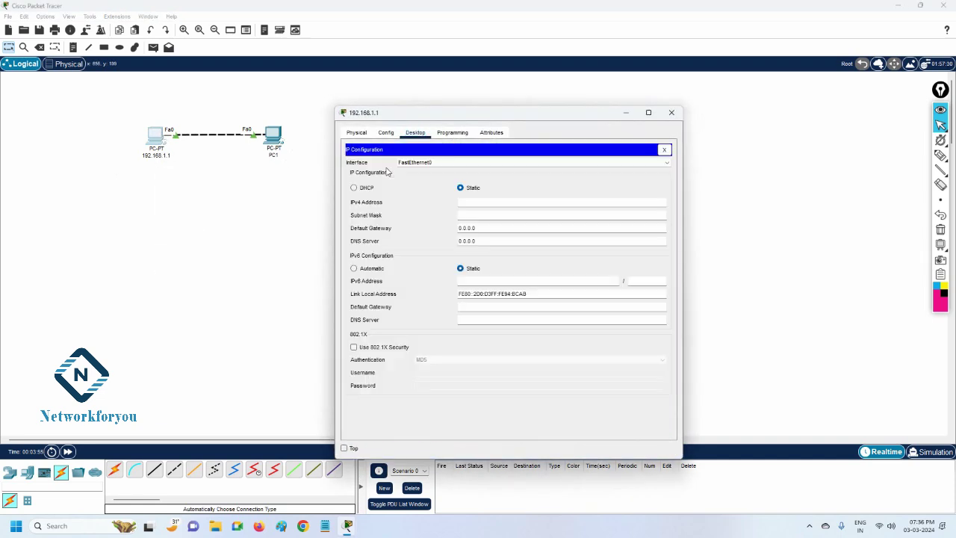
{"action": "type", "text": "192.168.1.1"}
{"action": "left_click", "coordinate": [479, 215]}
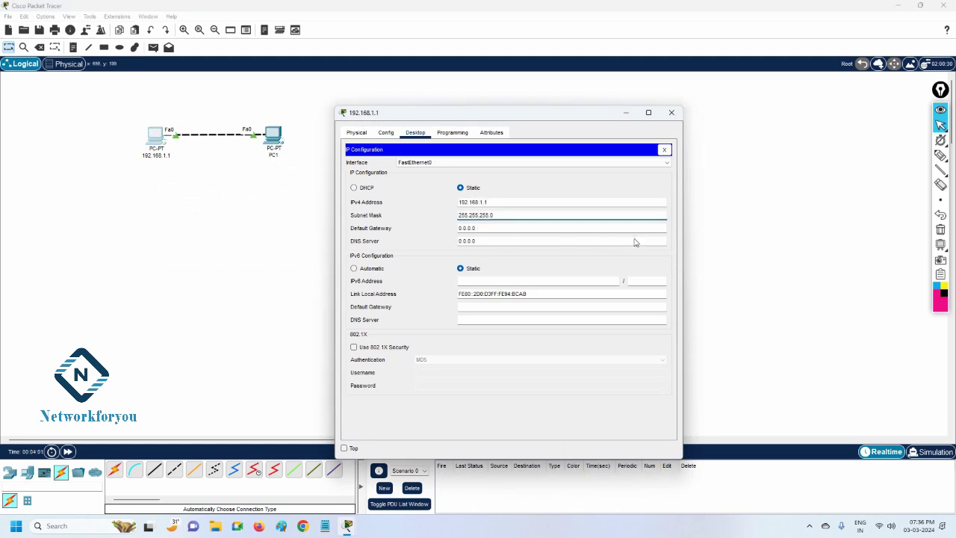
{"action": "left_click", "coordinate": [672, 112]}
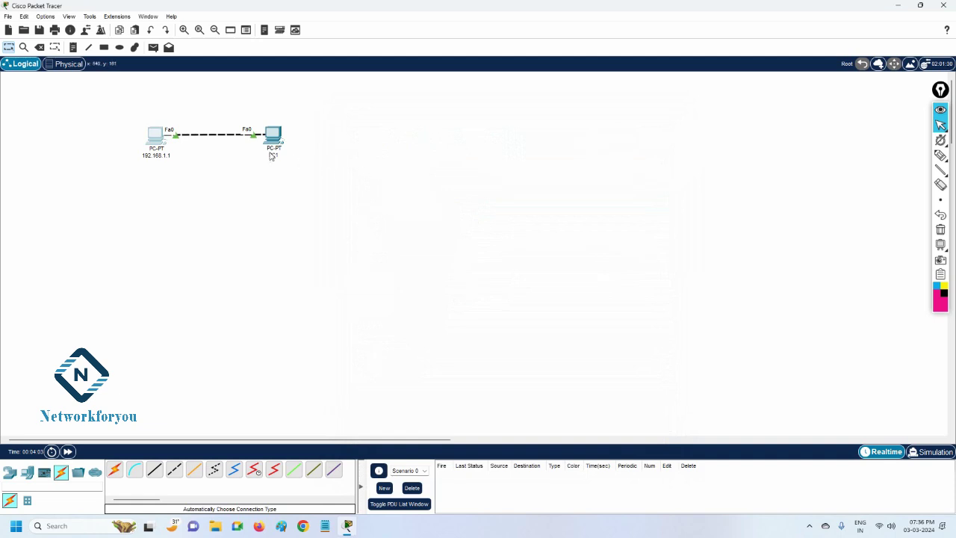
Rename PC1 to 192.168.1.2 in the workspace and copy that address.
{"action": "left_click", "coordinate": [273, 155]}
{"action": "key", "text": "ctrl+v"}
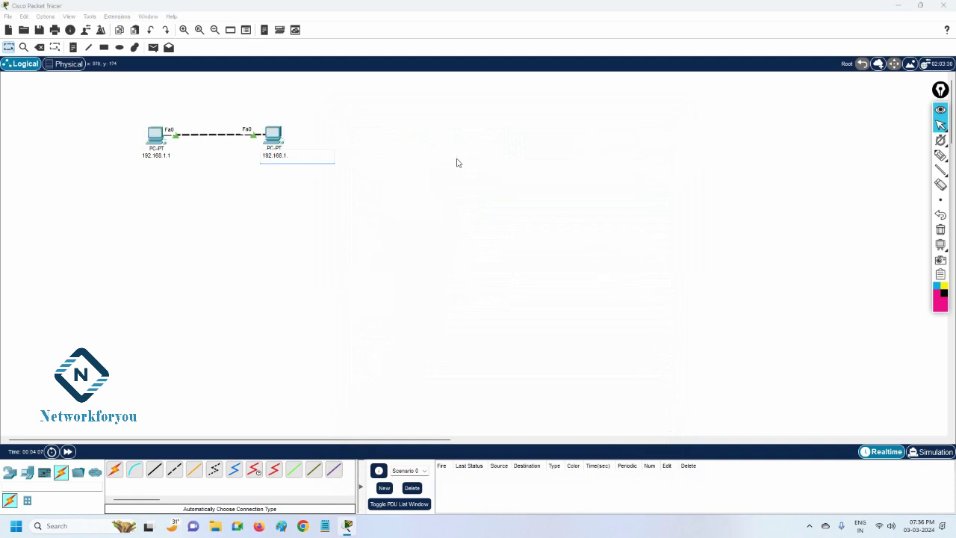
{"action": "type", "text": "2"}
{"action": "left_click_drag", "start_coordinate": [295, 156], "coordinate": [244, 161]}
{"action": "key", "text": "ctrl+c"}
{"action": "left_click", "coordinate": [367, 216]}
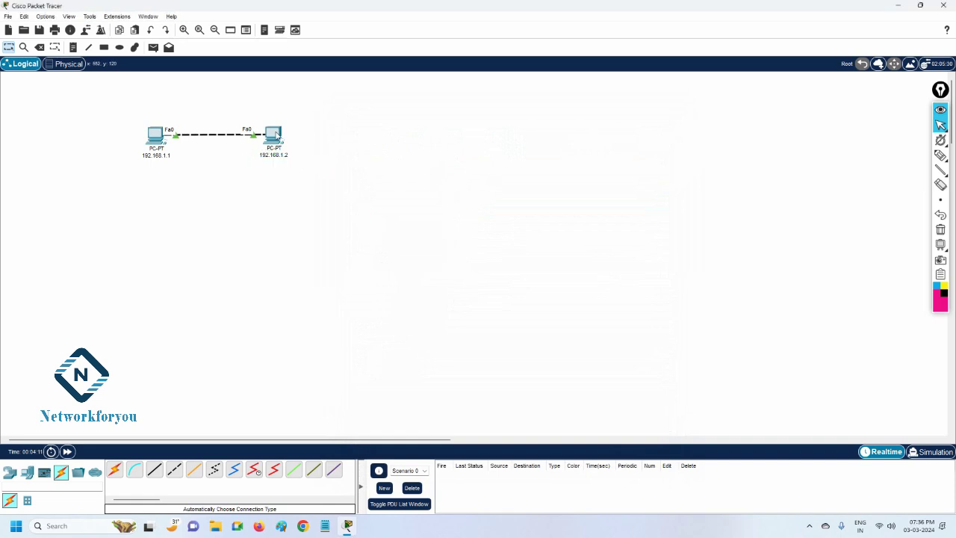
Give the PC labelled 192.168.1.2 the static IPv4 address 192.168.1.2 and fill in its subnet mask.
{"action": "left_click", "coordinate": [274, 135]}
{"action": "left_click", "coordinate": [413, 133]}
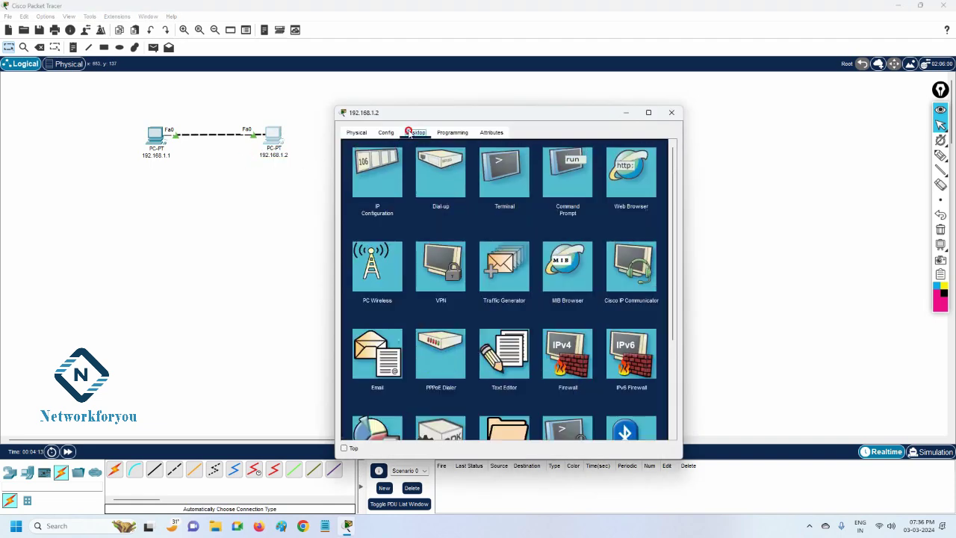
{"action": "left_click", "coordinate": [381, 171]}
{"action": "key", "text": "ctrl+v"}
{"action": "left_click", "coordinate": [488, 216]}
{"action": "left_click", "coordinate": [671, 113]}
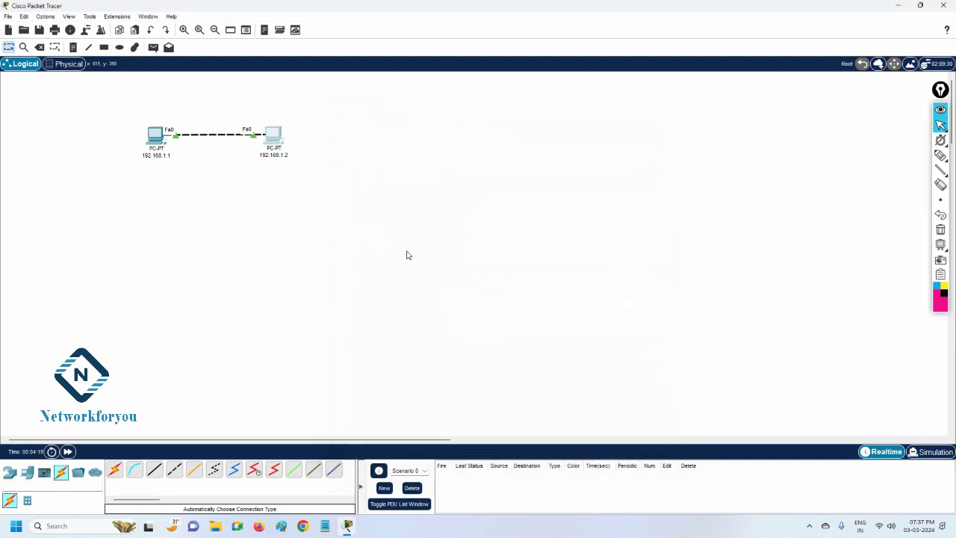
{"action": "left_click", "coordinate": [183, 30]}
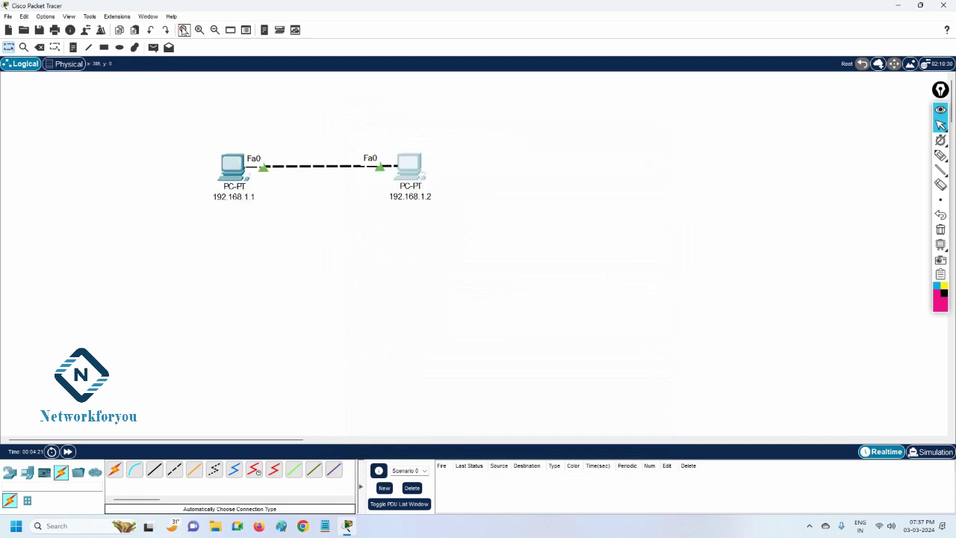
{"action": "left_click", "coordinate": [183, 30]}
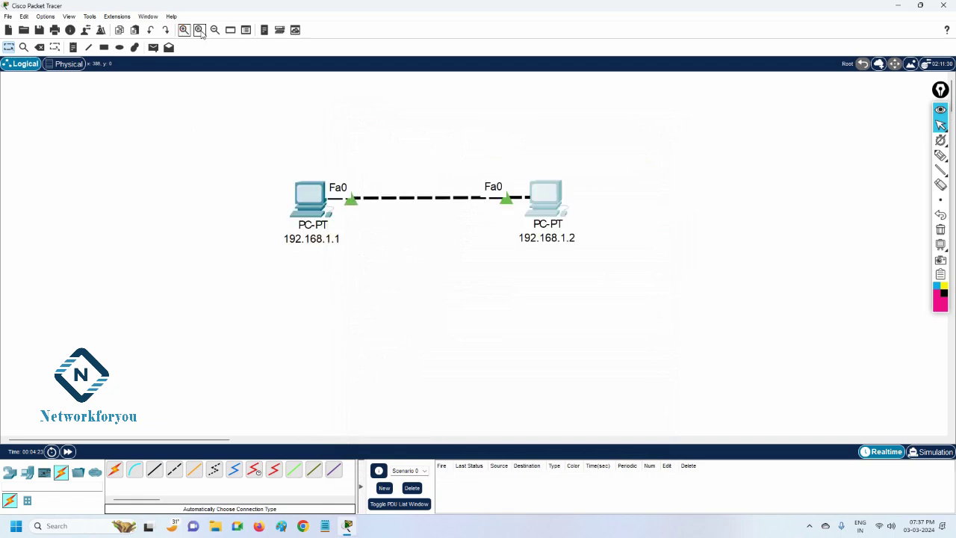
{"action": "left_click", "coordinate": [199, 30]}
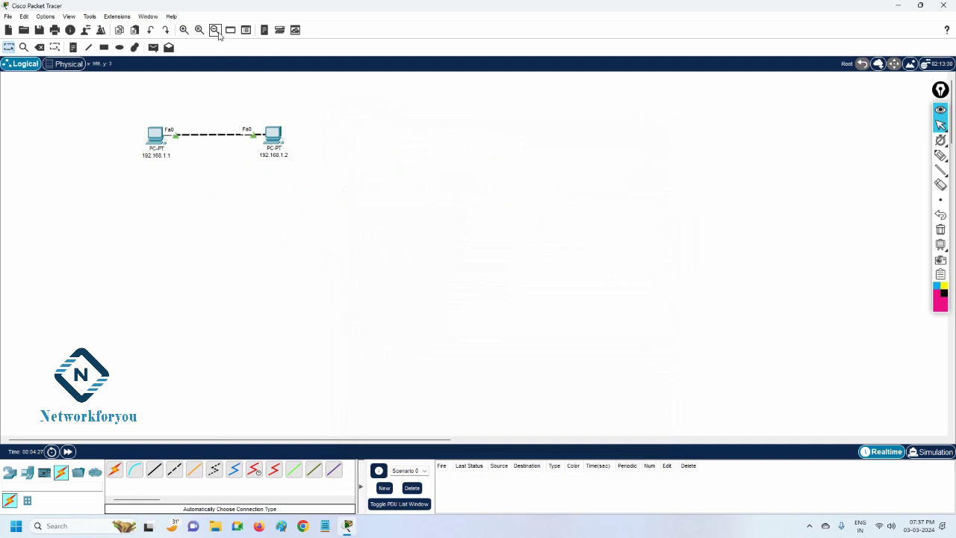
{"action": "left_click", "coordinate": [184, 30]}
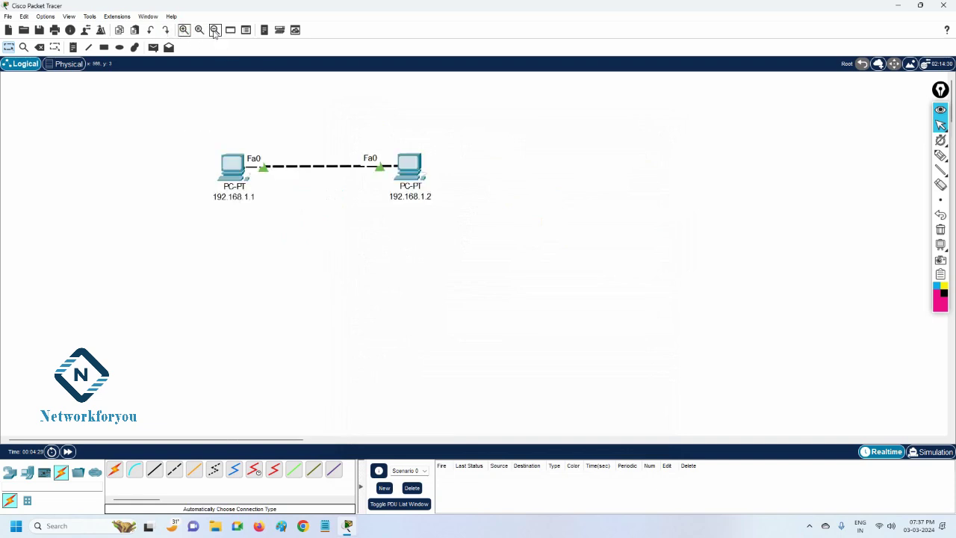
{"action": "left_click", "coordinate": [214, 30]}
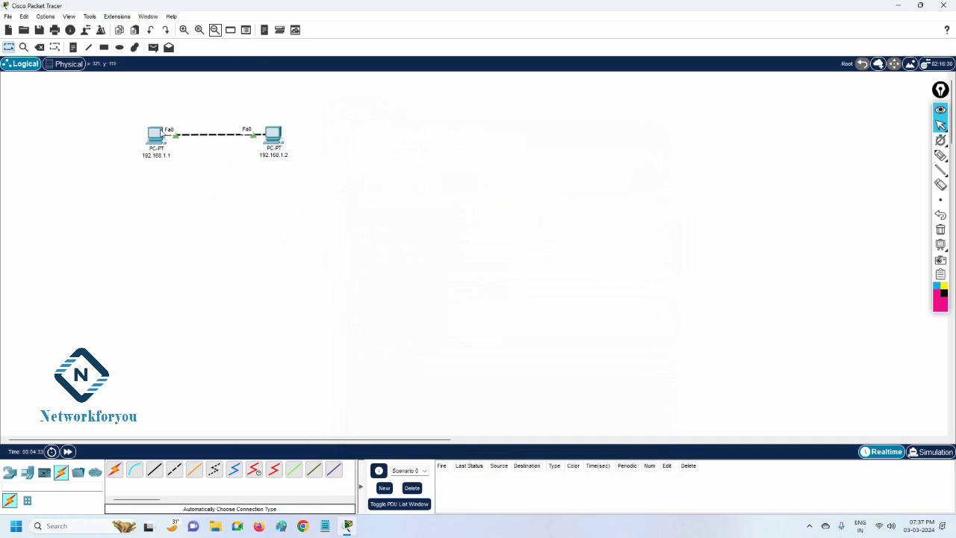
Turn off the preference to always show port labels in the logical workspace and move the Preferences window off the PCs.
{"action": "left_click", "coordinate": [45, 16]}
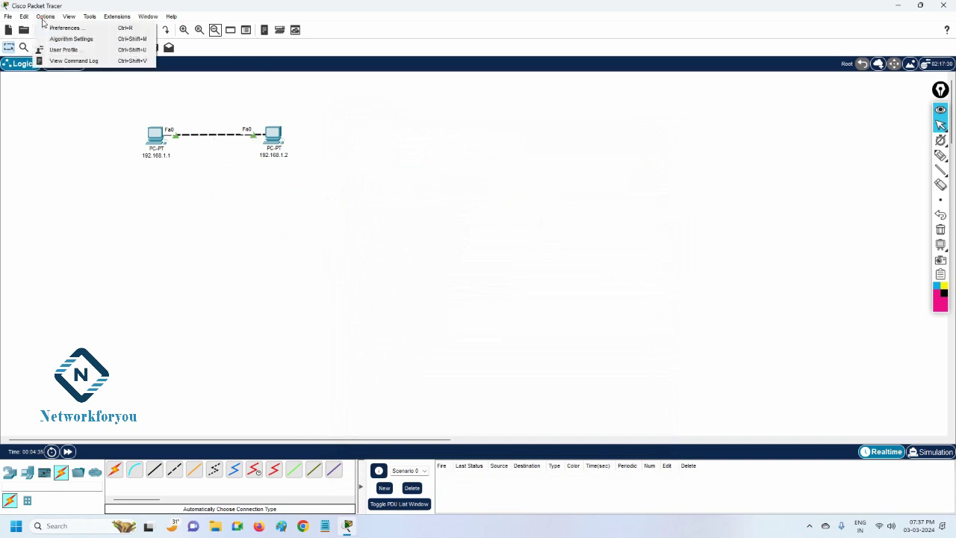
{"action": "left_click", "coordinate": [54, 27]}
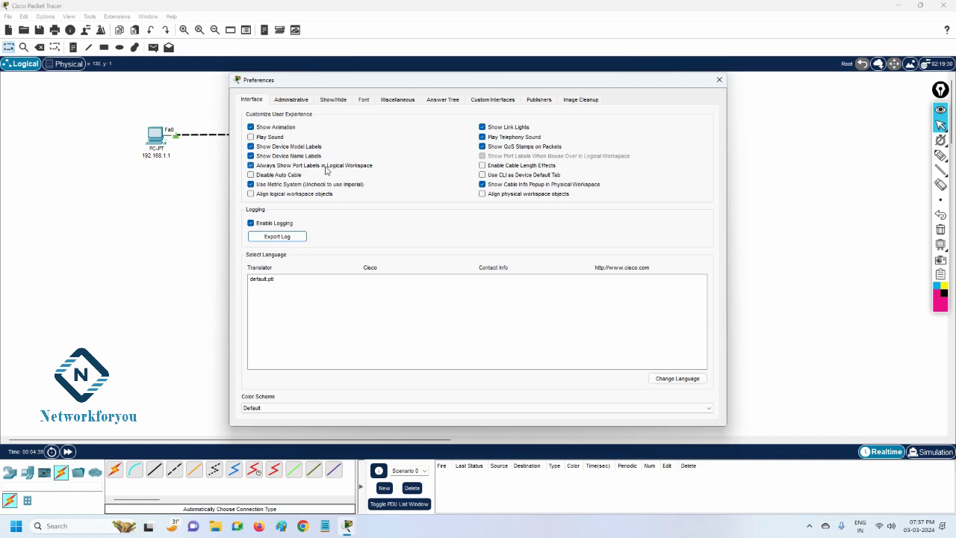
{"action": "left_click", "coordinate": [261, 167]}
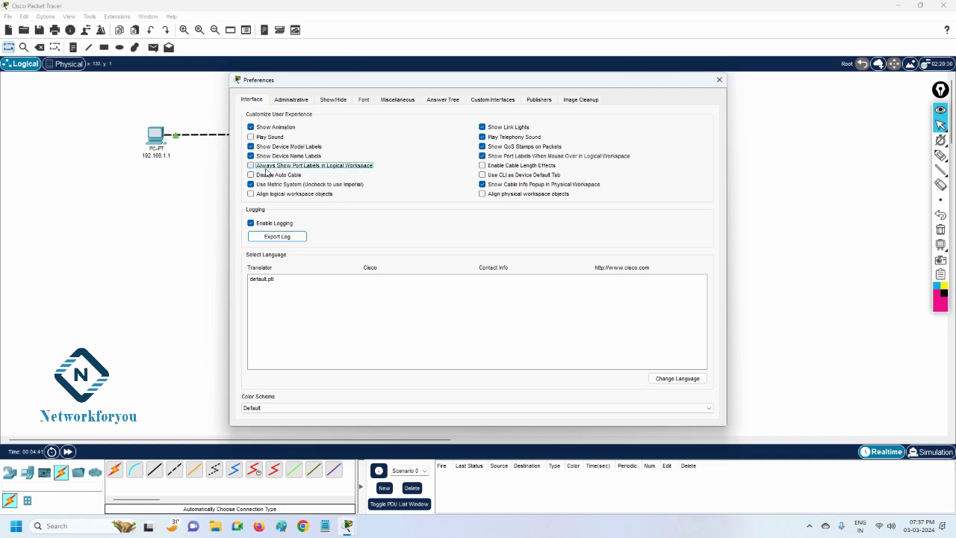
{"action": "left_click_drag", "start_coordinate": [277, 75], "coordinate": [410, 83]}
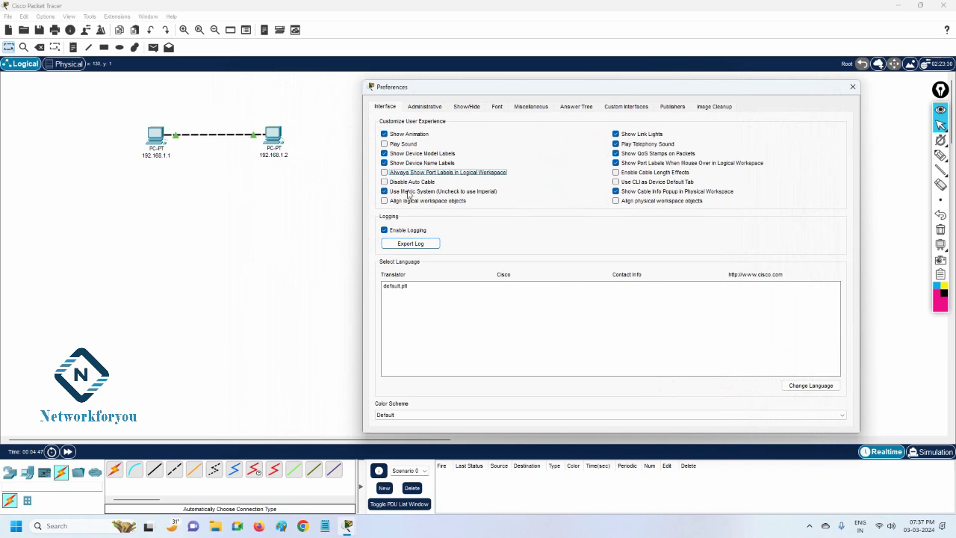
Turn on the preference to always show port labels in the logical workspace.
{"action": "left_click", "coordinate": [384, 173]}
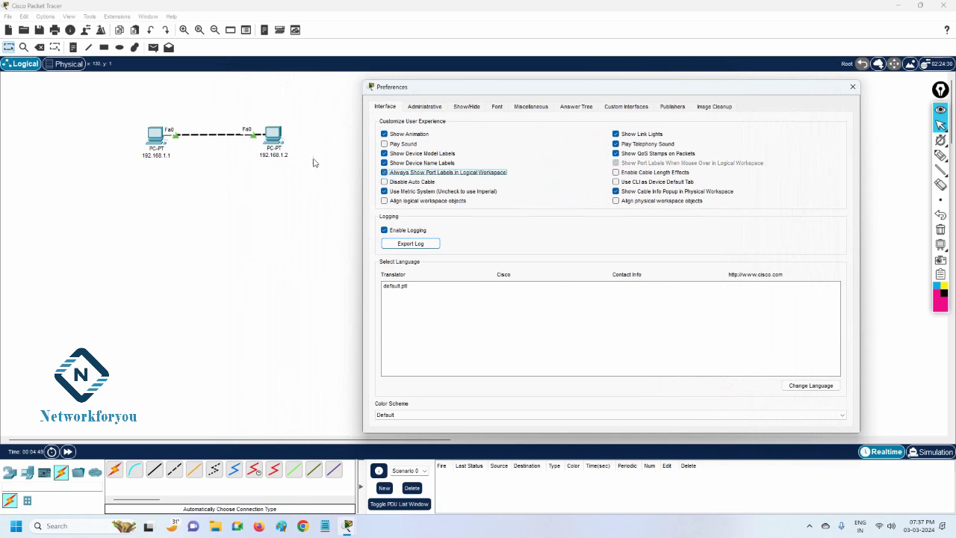
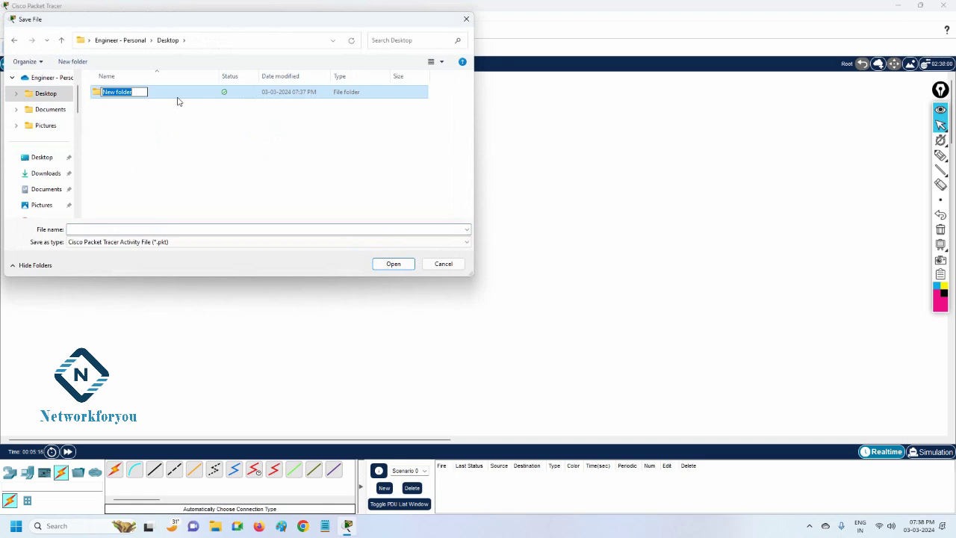
Name the new folder on the Desktop "Packet Tracer Lab 2024" and open it as the save location.
{"action": "type", "text": "Packet Tracer"}
{"action": "type", "text": "Lab"}
{"action": "type", "text": "2024"}
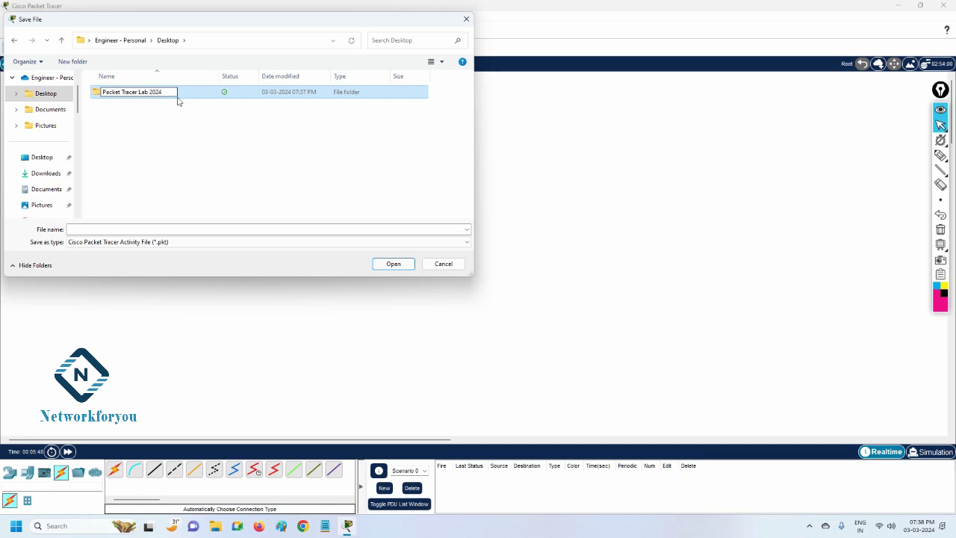
{"action": "key", "text": "Return"}
{"action": "double_click", "coordinate": [178, 101]}
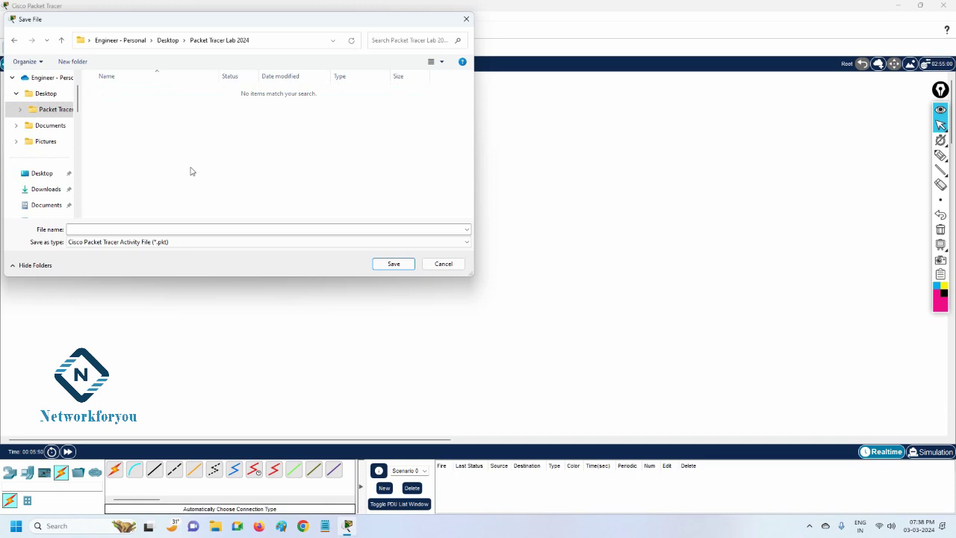
Save the topology as "1.Basic Lab" in the Packet Tracer Lab 2024 folder.
{"action": "left_click", "coordinate": [177, 229]}
{"action": "type", "text": "1"}
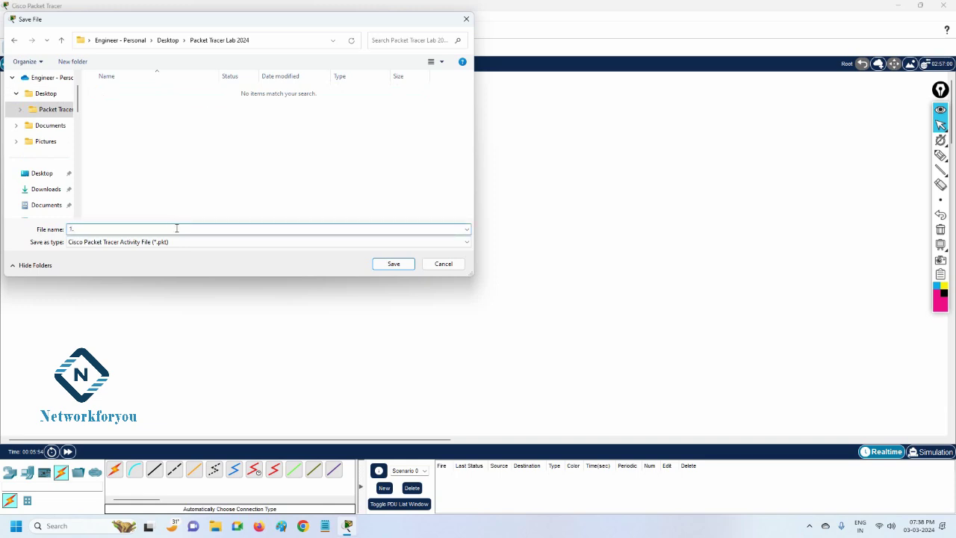
{"action": "type", "text": ".Basic Lab"}
{"action": "key", "text": "Return"}
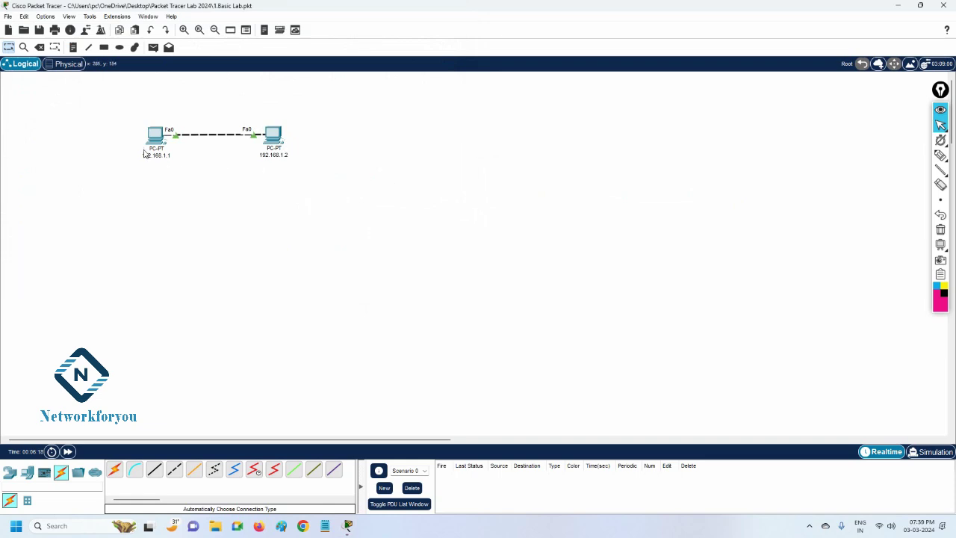
{"action": "left_click_drag", "start_coordinate": [133, 121], "coordinate": [291, 173]}
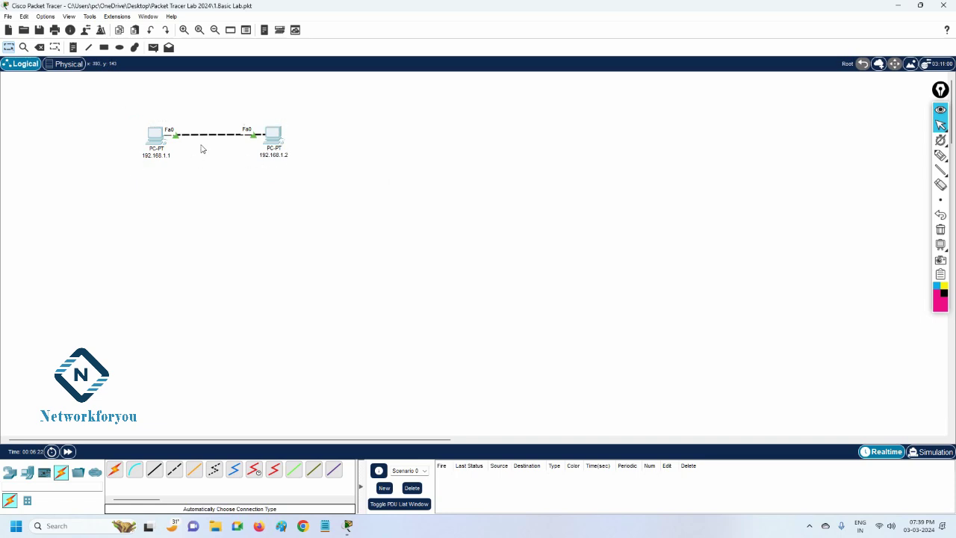
{"action": "left_click_drag", "start_coordinate": [124, 109], "coordinate": [345, 186]}
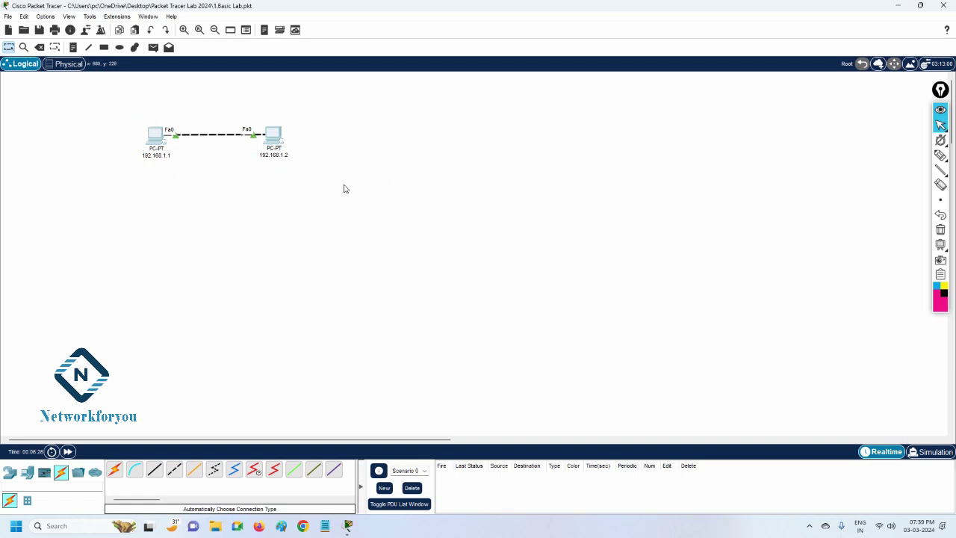
{"action": "left_click", "coordinate": [345, 189]}
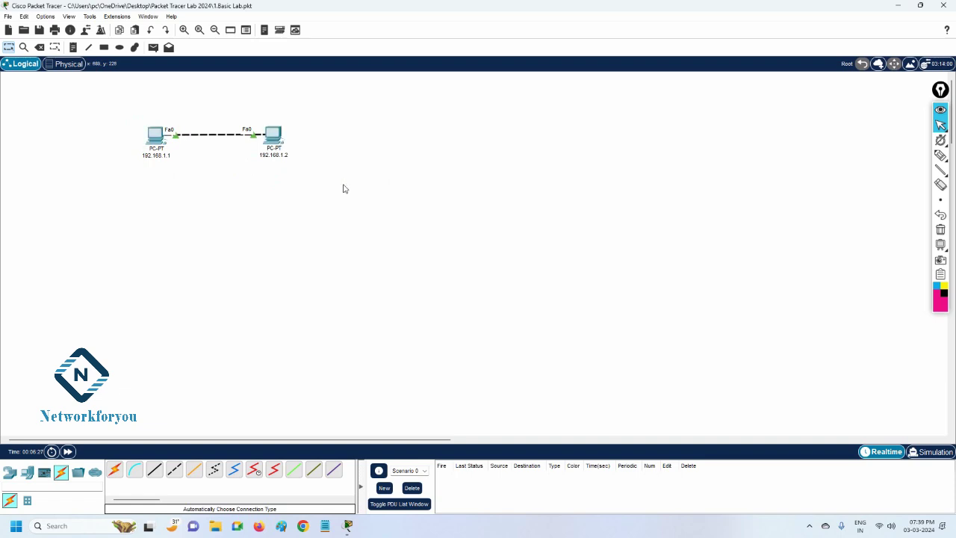